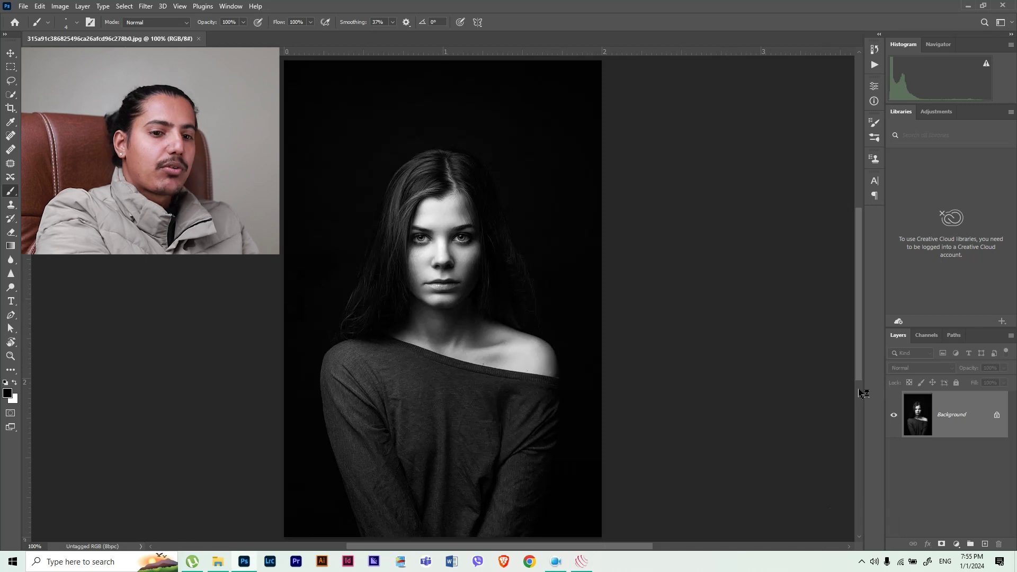
Duplicate the portrait to Layer 1, add an empty Layer 2 above Background, and hide Background.
{"action": "key", "text": "ctrl+j"}
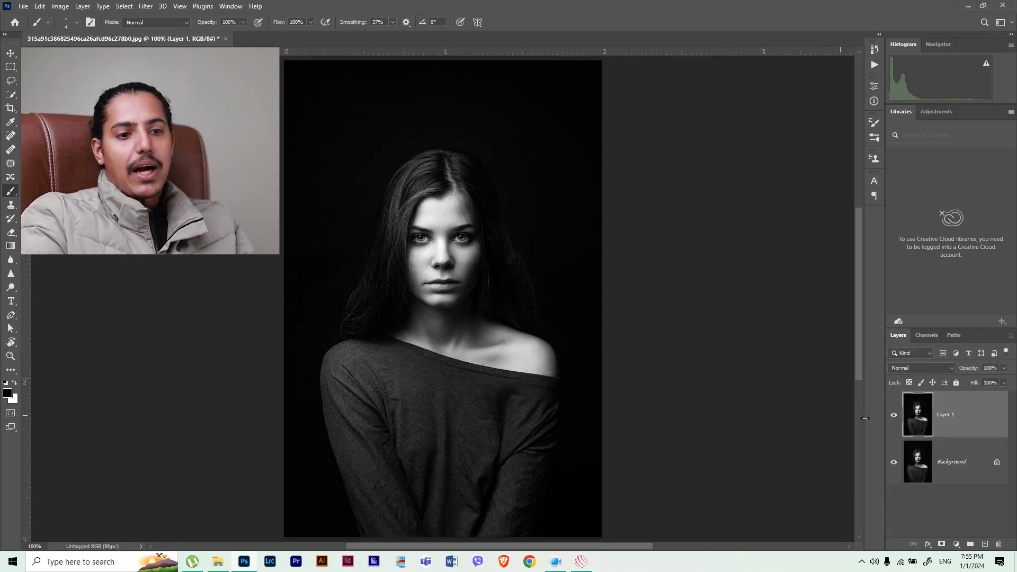
{"action": "left_click", "coordinate": [952, 462]}
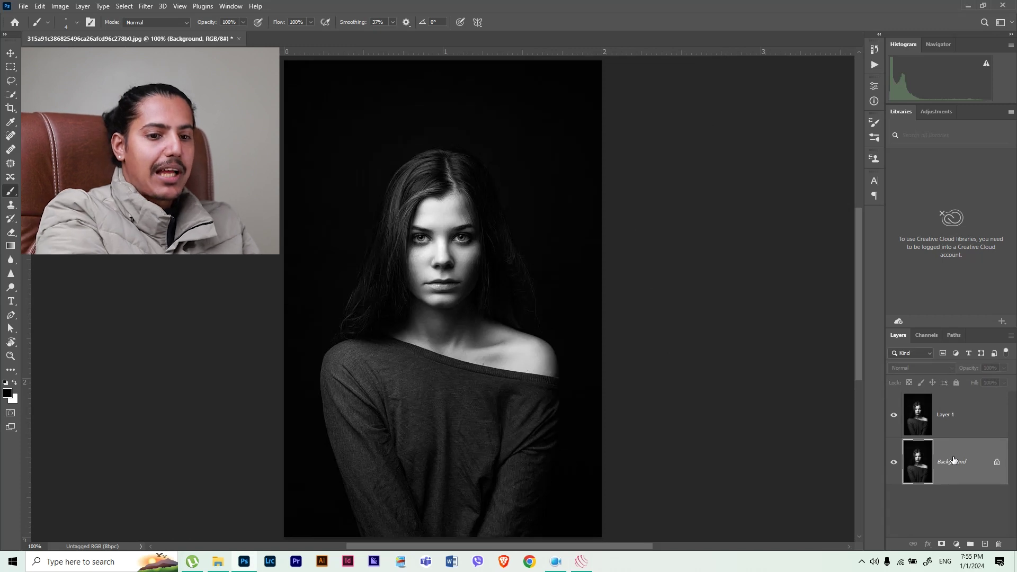
{"action": "key", "text": "ctrl+shift+n"}
{"action": "key", "text": "Return"}
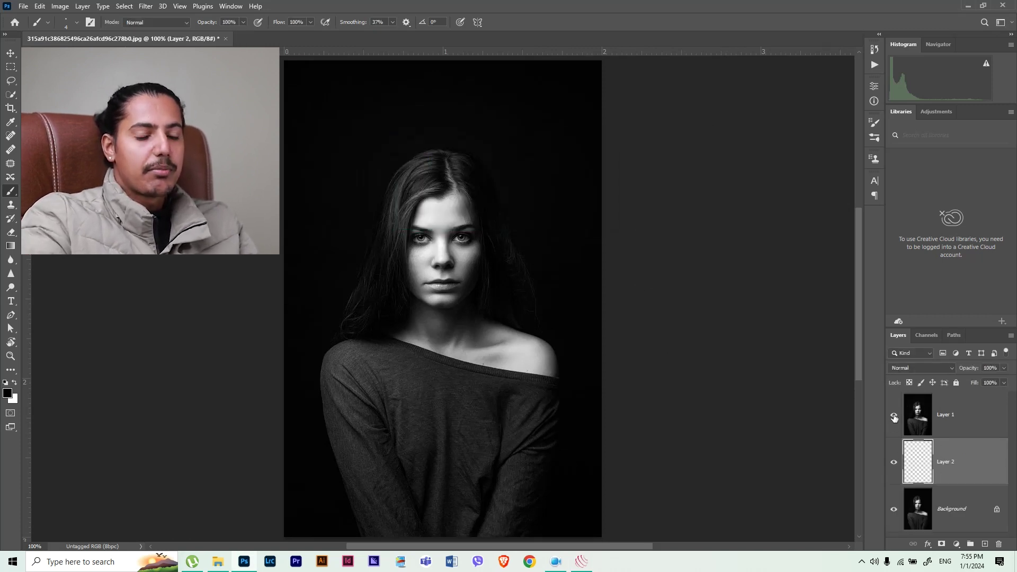
{"action": "left_click", "coordinate": [895, 510]}
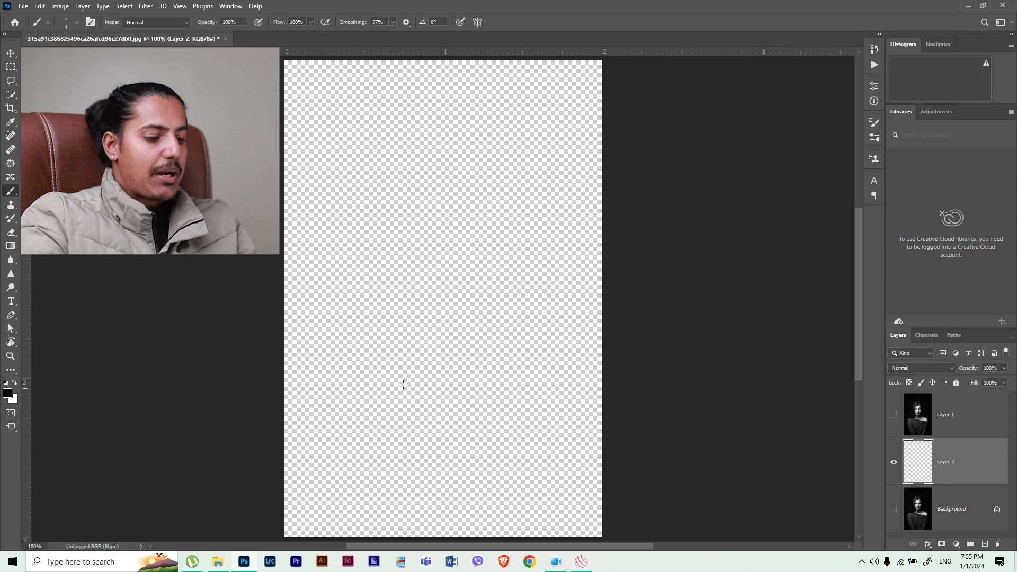
Paint a large black blob on Layer 2 with an 80 px brush and reposition it.
{"action": "key", "text": "bracketright"}
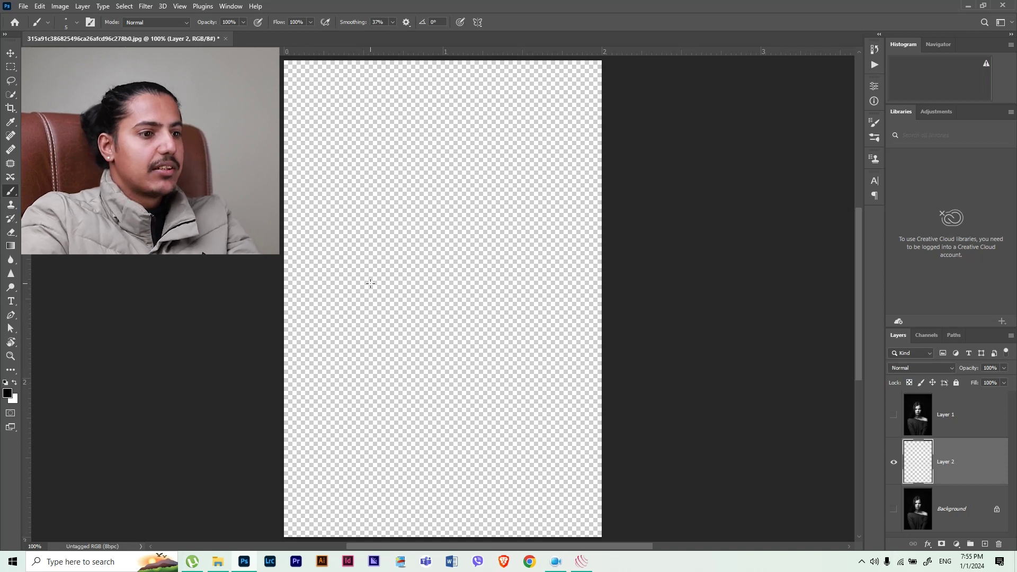
{"action": "key", "text": "bracketleft"}
{"action": "key", "text": "bracketleft"}
{"action": "key", "text": "bracketleft"}
{"action": "key", "text": "bracketleft"}
{"action": "key", "text": "bracketleft"}
{"action": "key", "text": "bracketleft"}
{"action": "key", "text": "bracketleft"}
{"action": "mouse_move", "coordinate": [527, 114]}
{"action": "left_mouse_down"}
{"action": "mouse_move", "coordinate": [371, 291]}
{"action": "mouse_move", "coordinate": [352, 296]}
{"action": "mouse_move", "coordinate": [351, 379]}
{"action": "mouse_move", "coordinate": [563, 336]}
{"action": "mouse_move", "coordinate": [313, 321]}
{"action": "mouse_move", "coordinate": [517, 182]}
{"action": "mouse_move", "coordinate": [472, 238]}
{"action": "mouse_move", "coordinate": [579, 297]}
{"action": "mouse_move", "coordinate": [556, 274]}
{"action": "left_mouse_up"}
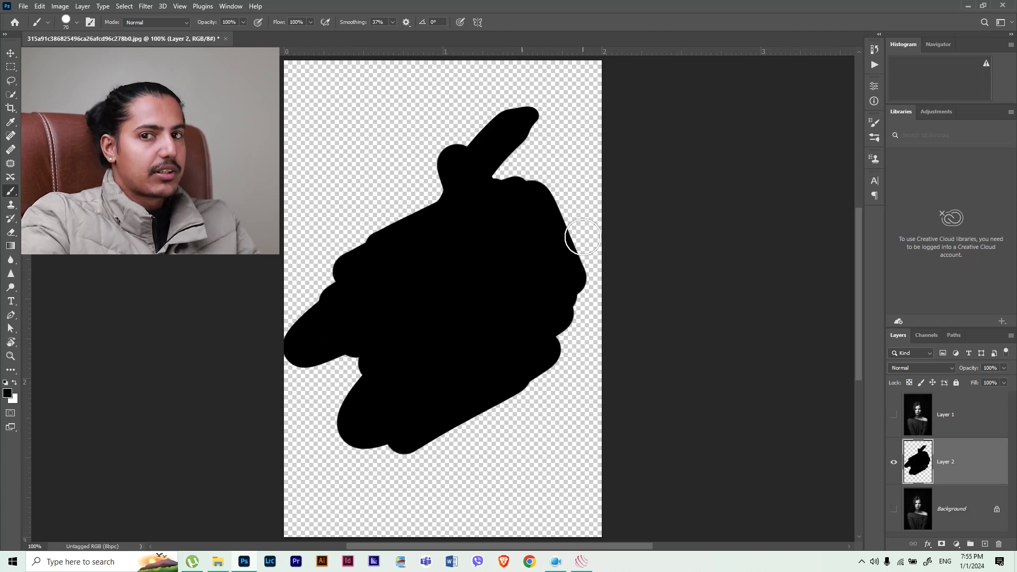
{"action": "key", "text": "v"}
{"action": "left_click_drag", "start_coordinate": [501, 313], "coordinate": [478, 309]}
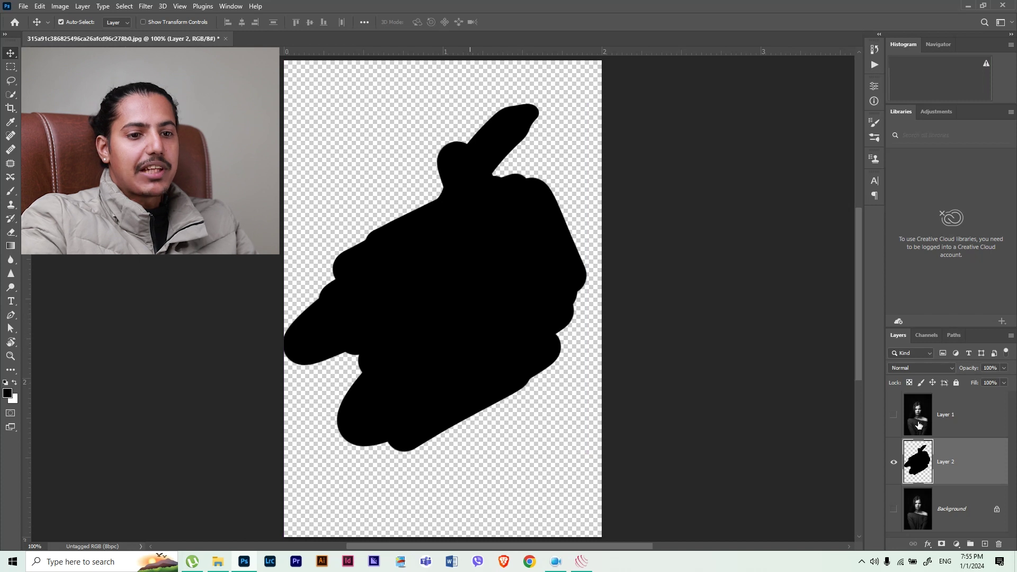
Show Layer 1, clip it to the black shape below, and reposition the portrait.
{"action": "left_click", "coordinate": [894, 415]}
{"action": "right_click", "coordinate": [948, 415]}
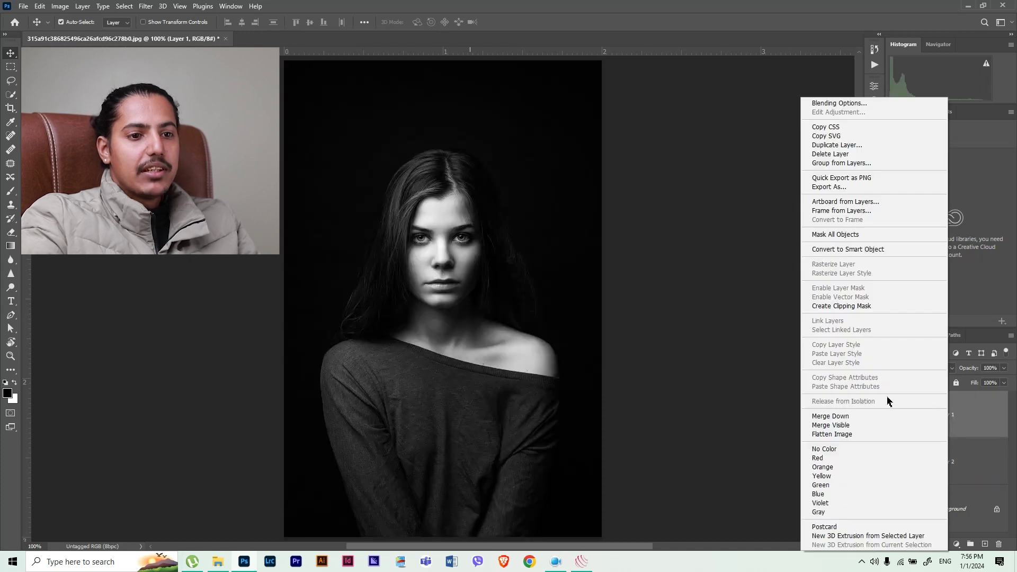
{"action": "left_click", "coordinate": [861, 306]}
{"action": "mouse_move", "coordinate": [490, 329]}
{"action": "left_mouse_down"}
{"action": "mouse_move", "coordinate": [514, 357]}
{"action": "mouse_move", "coordinate": [506, 325]}
{"action": "left_mouse_up"}
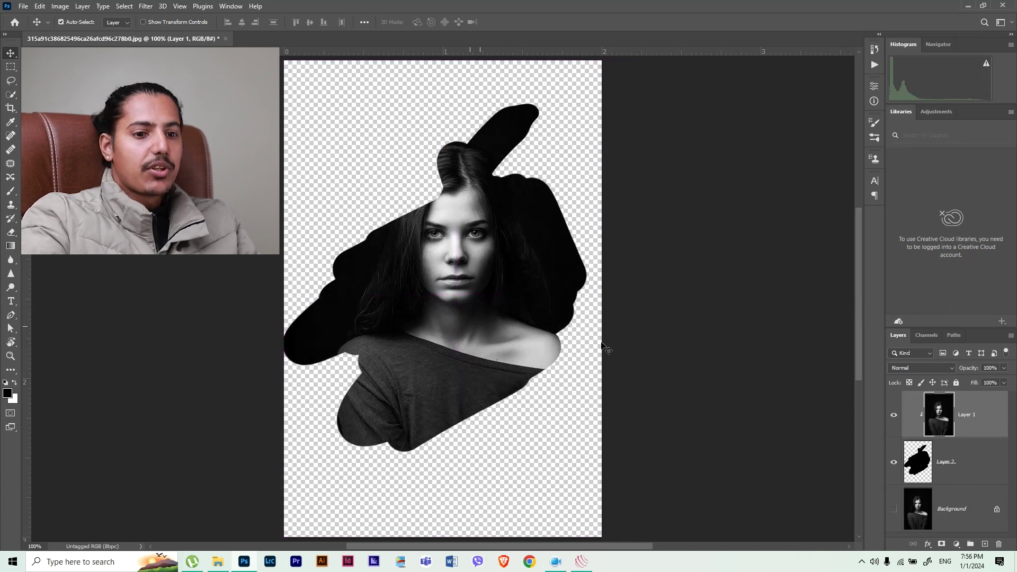
Hide the portrait and paint 10 px black scribbles above and below Layer 2's shape.
{"action": "left_click", "coordinate": [583, 343]}
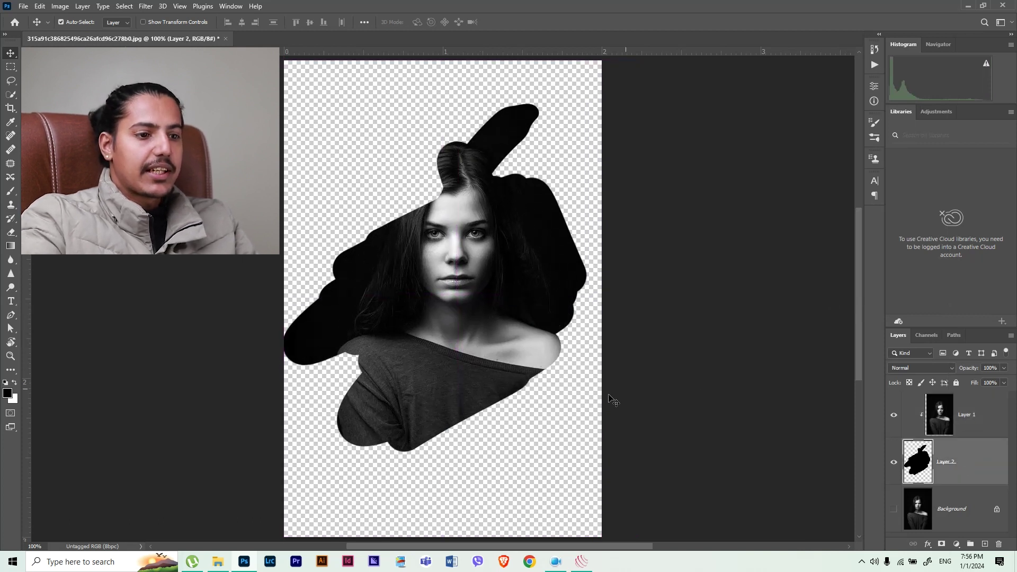
{"action": "key", "text": "b"}
{"action": "left_click", "coordinate": [894, 415]}
{"action": "key", "text": "bracketleft"}
{"action": "key", "text": "bracketleft"}
{"action": "key", "text": "bracketleft"}
{"action": "key", "text": "bracketleft"}
{"action": "key", "text": "bracketleft"}
{"action": "key", "text": "bracketleft"}
{"action": "left_click_drag", "start_coordinate": [428, 115], "coordinate": [440, 195]}
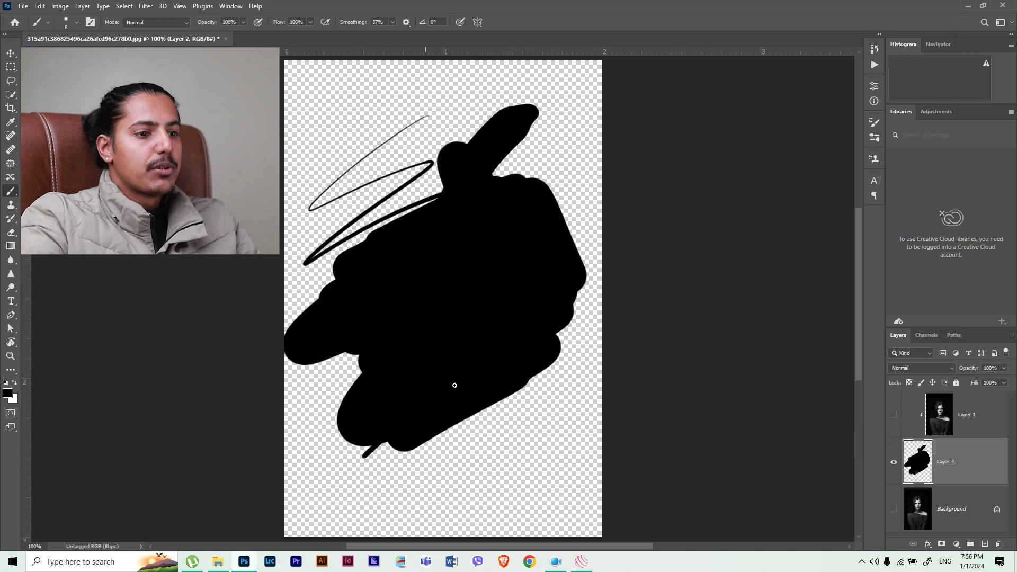
{"action": "left_click_drag", "start_coordinate": [455, 385], "coordinate": [476, 517]}
{"action": "mouse_move", "coordinate": [306, 354]}
{"action": "left_mouse_down"}
{"action": "mouse_move", "coordinate": [434, 371]}
{"action": "mouse_move", "coordinate": [430, 384]}
{"action": "mouse_move", "coordinate": [612, 465]}
{"action": "left_mouse_up"}
Show the clipped portrait again and scribble over the upper-left hair area.
{"action": "right_click", "coordinate": [435, 358]}
{"action": "key", "text": "Escape"}
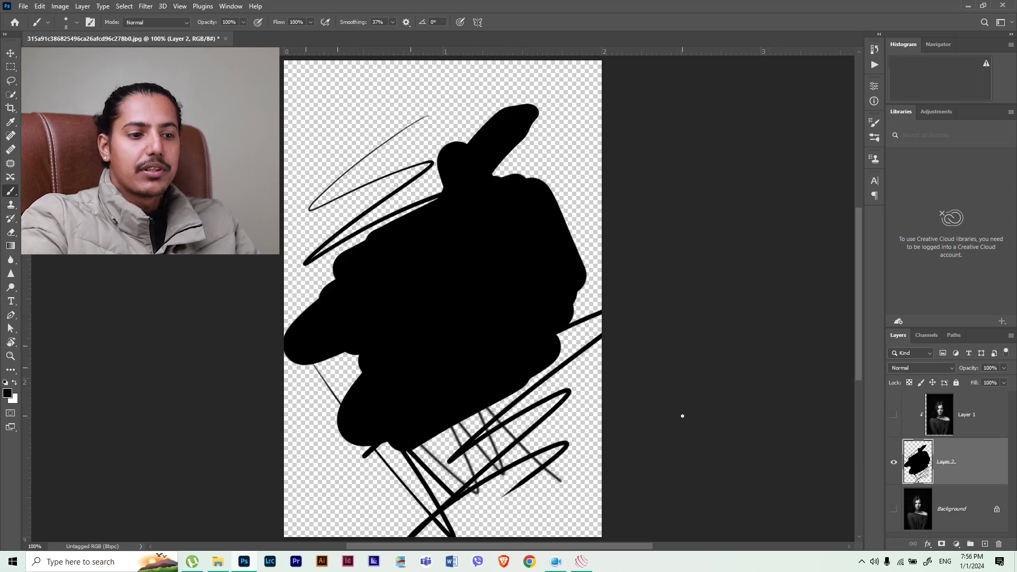
{"action": "left_click", "coordinate": [895, 415]}
{"action": "mouse_move", "coordinate": [371, 201]}
{"action": "left_mouse_down"}
{"action": "mouse_move", "coordinate": [318, 241]}
{"action": "mouse_move", "coordinate": [439, 241]}
{"action": "left_mouse_up"}
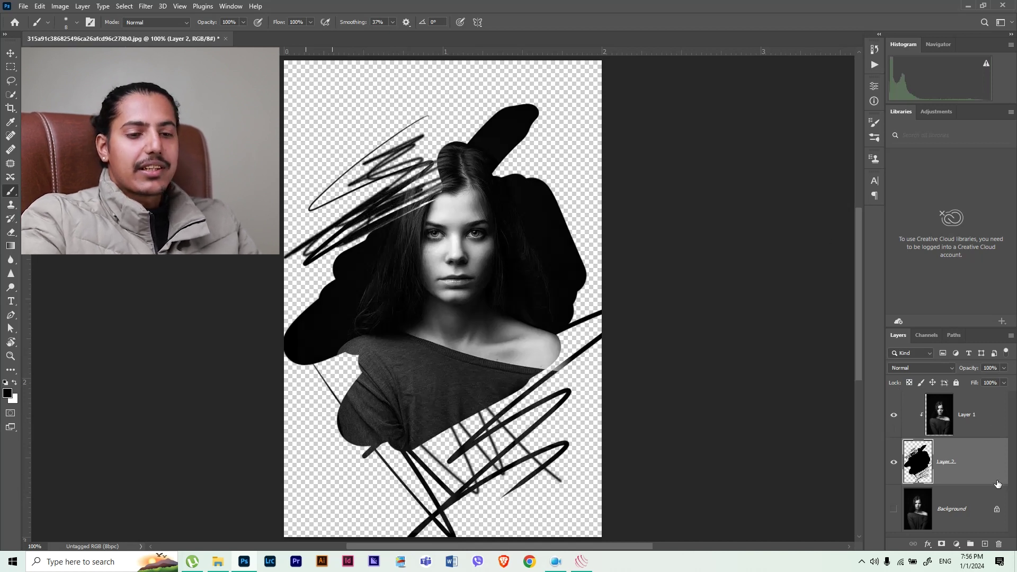
Delete the demonstration layers Layer 1 and Layer 2.
{"action": "left_click_drag", "start_coordinate": [986, 465], "coordinate": [999, 545]}
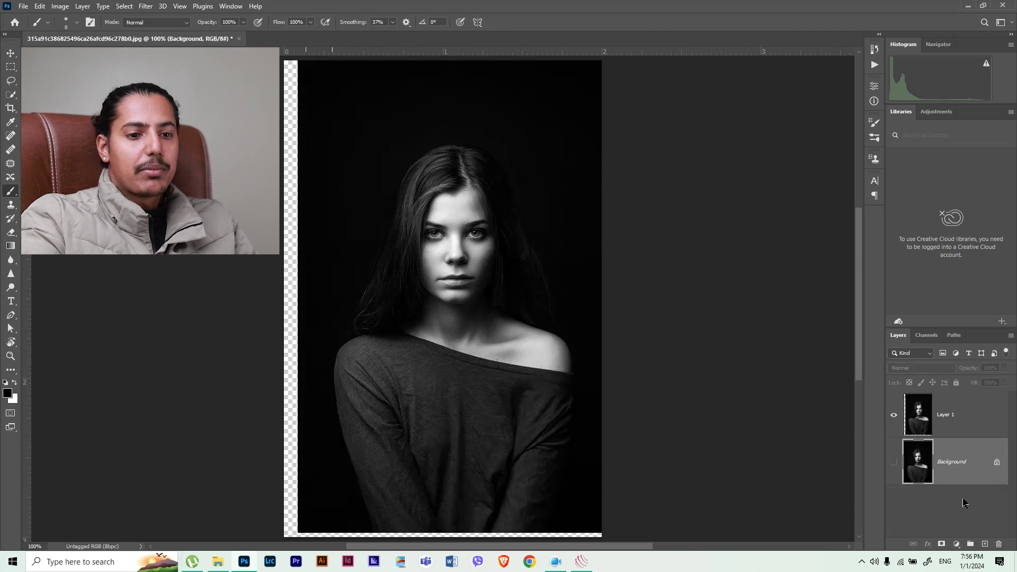
{"action": "key", "text": "ctrl+z"}
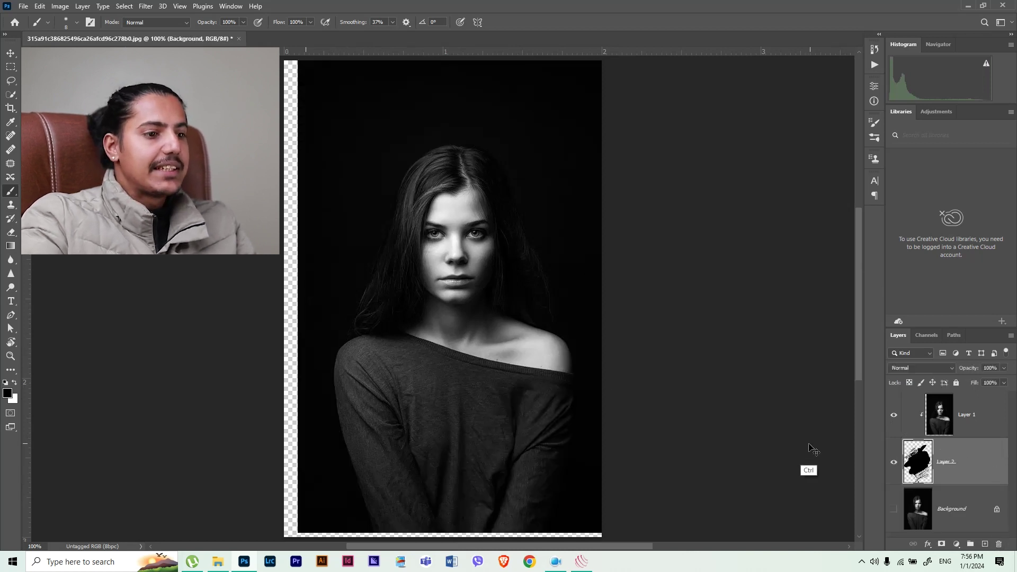
{"action": "left_click", "coordinate": [964, 426]}
{"action": "key", "text": "Delete"}
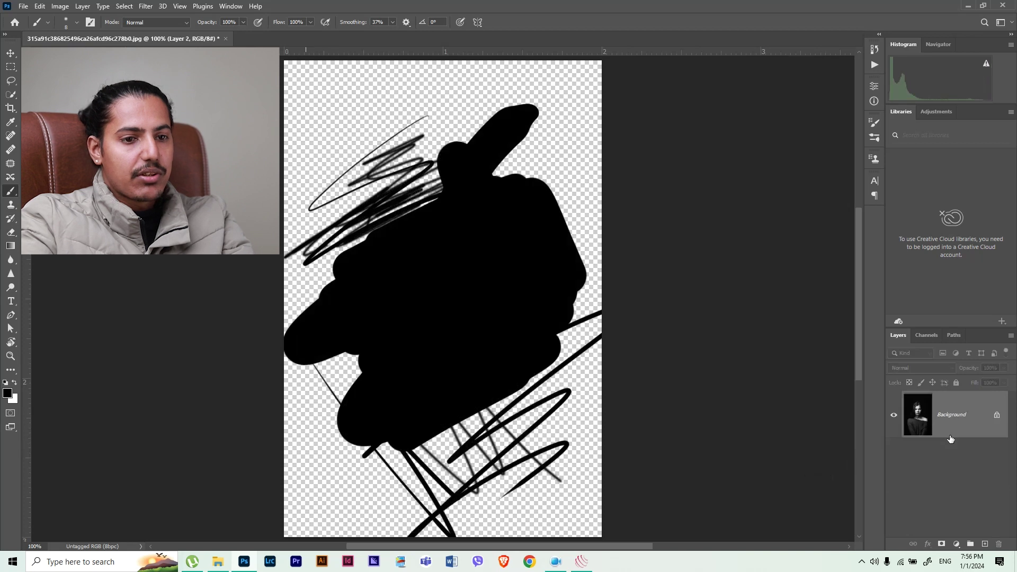
Clear the remaining demo layer, duplicate the Background as Layer 1, and add a black hide-all mask.
{"action": "key", "text": "Delete"}
{"action": "key", "text": "ctrl+j"}
{"action": "key", "text": "ctrl+j"}
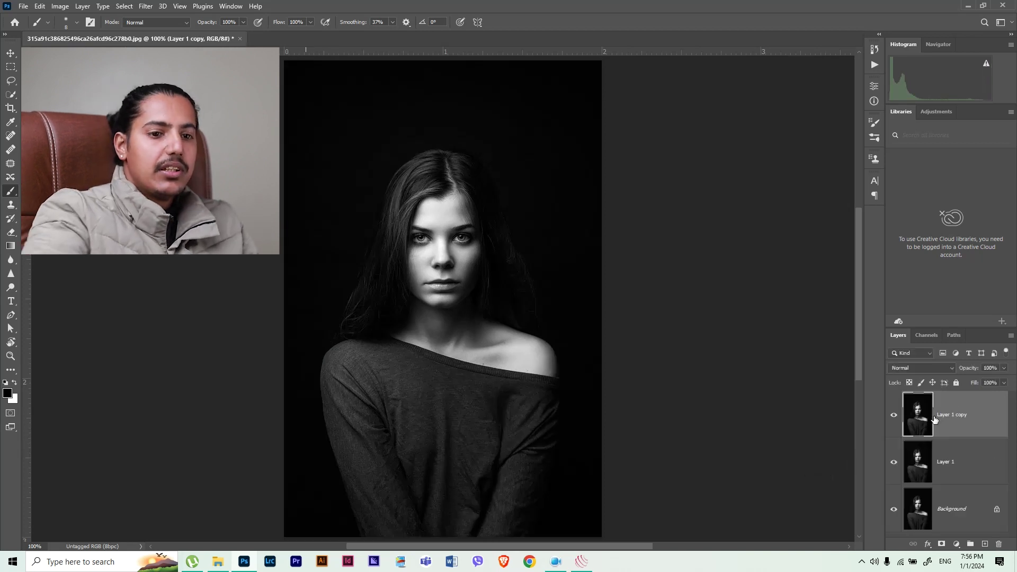
{"action": "key", "text": "Delete"}
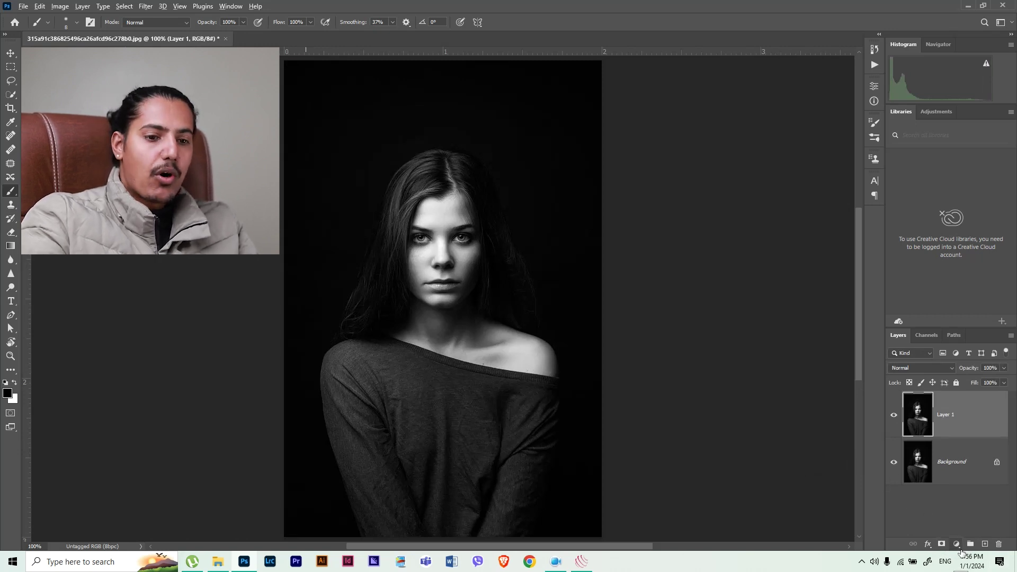
{"action": "left_click", "coordinate": [941, 545], "text": "alt"}
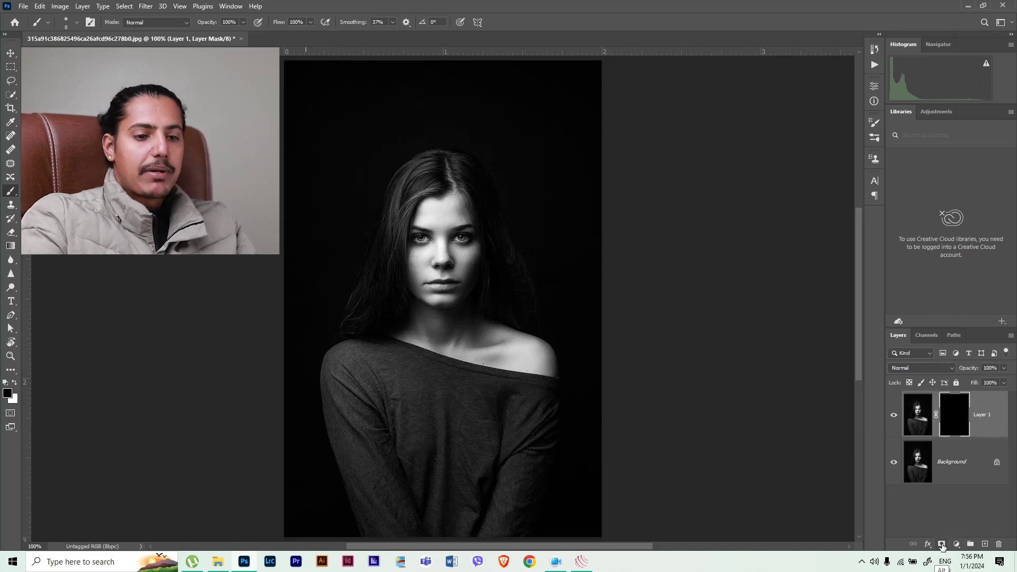
Fill the Background layer solid black and target Layer 1's mask.
{"action": "left_click", "coordinate": [894, 463]}
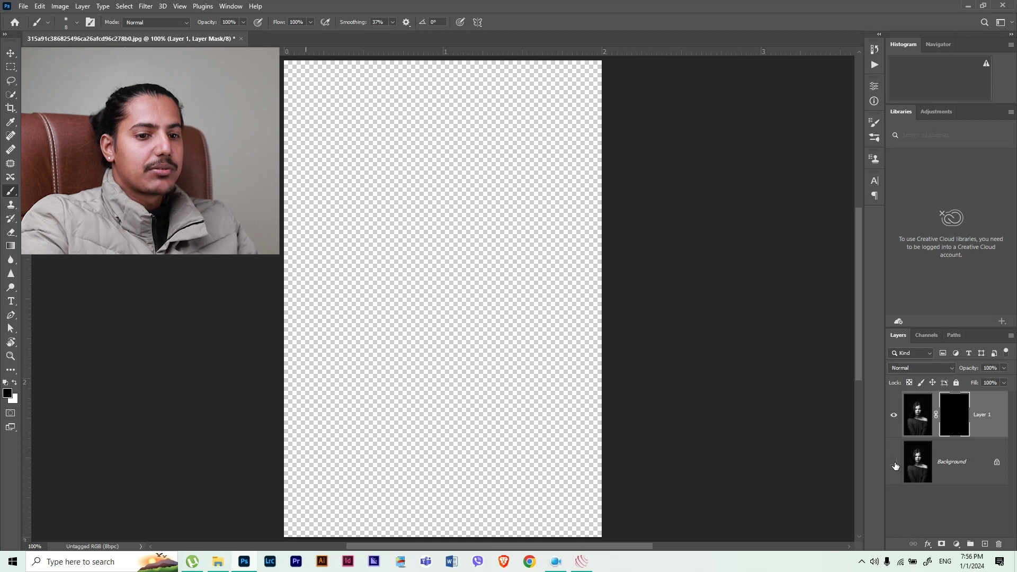
{"action": "left_click", "coordinate": [947, 464]}
{"action": "left_click", "coordinate": [893, 463]}
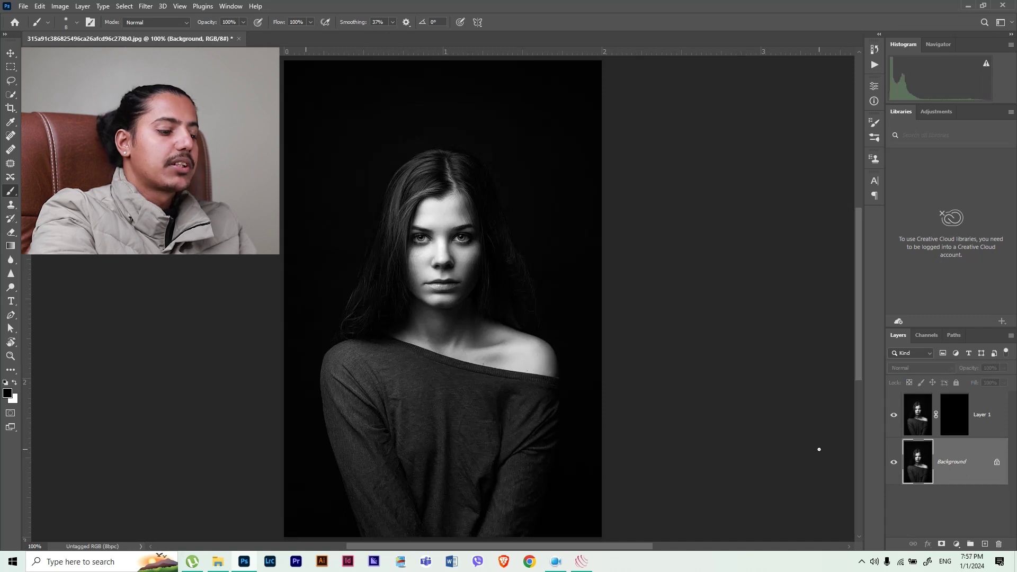
{"action": "key", "text": "alt+BackSpace"}
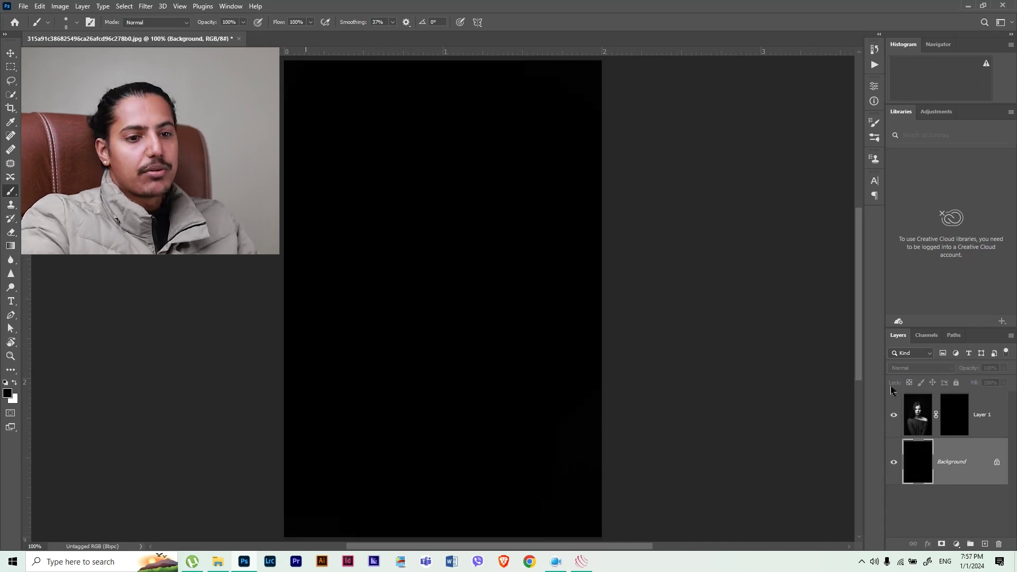
{"action": "left_click", "coordinate": [955, 418]}
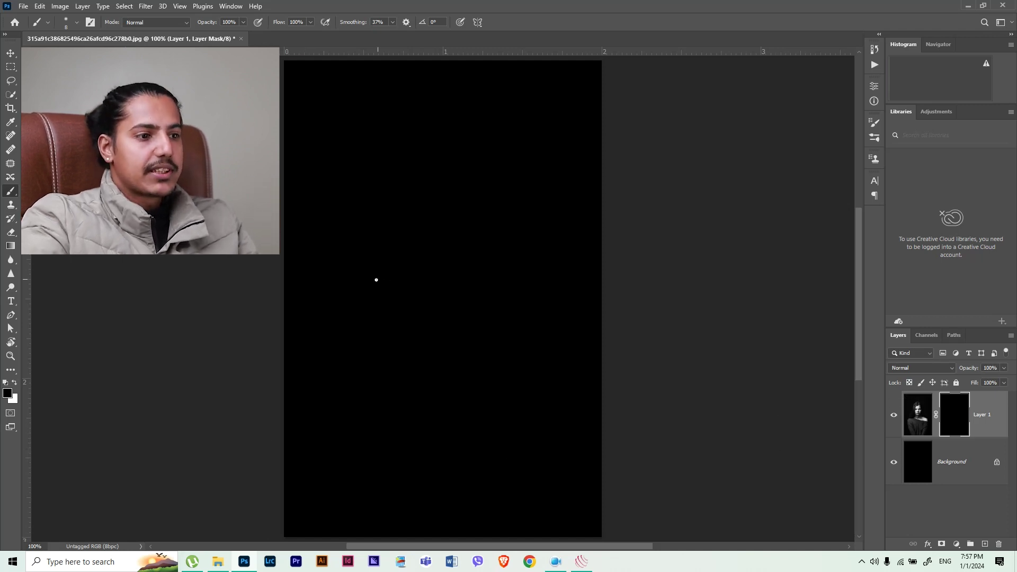
Set a 4 px Hard Round brush in white and add a blank test layer.
{"action": "right_click", "coordinate": [382, 297]}
{"action": "scroll", "coordinate": [514, 407], "scroll_direction": "up", "scroll_amount": 2}
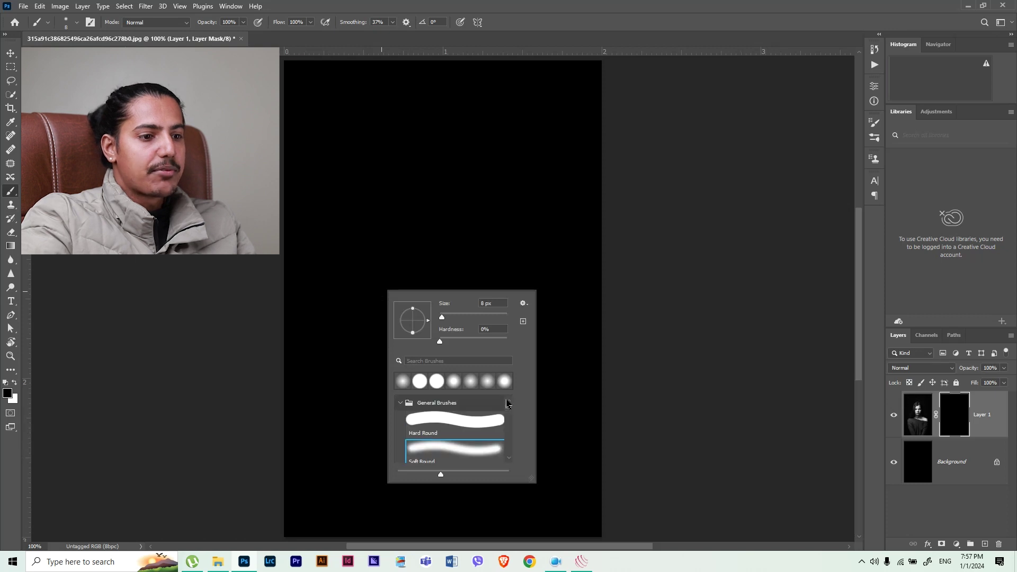
{"action": "left_click", "coordinate": [456, 426]}
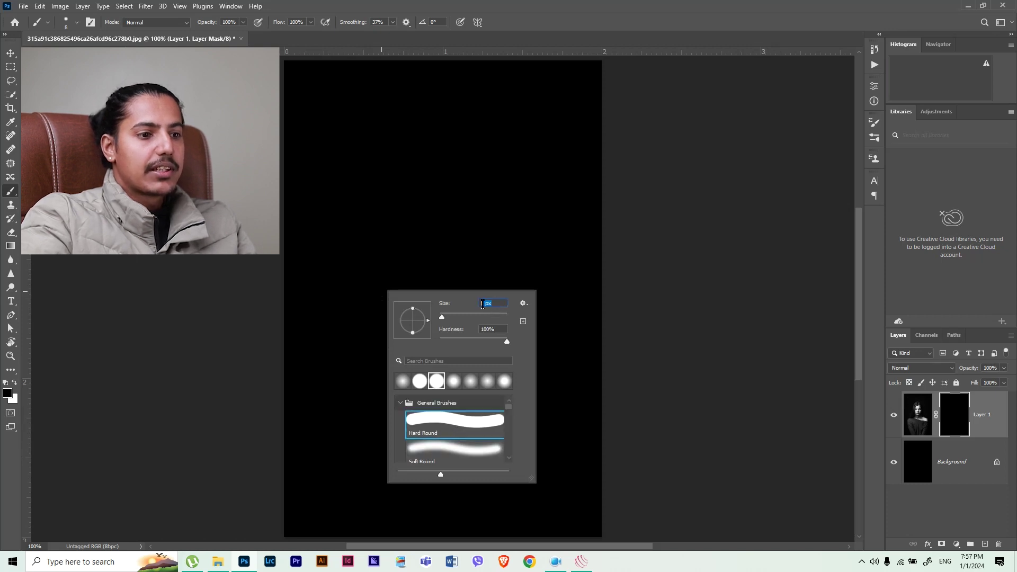
{"action": "type", "text": "4"}
{"action": "key", "text": "Return"}
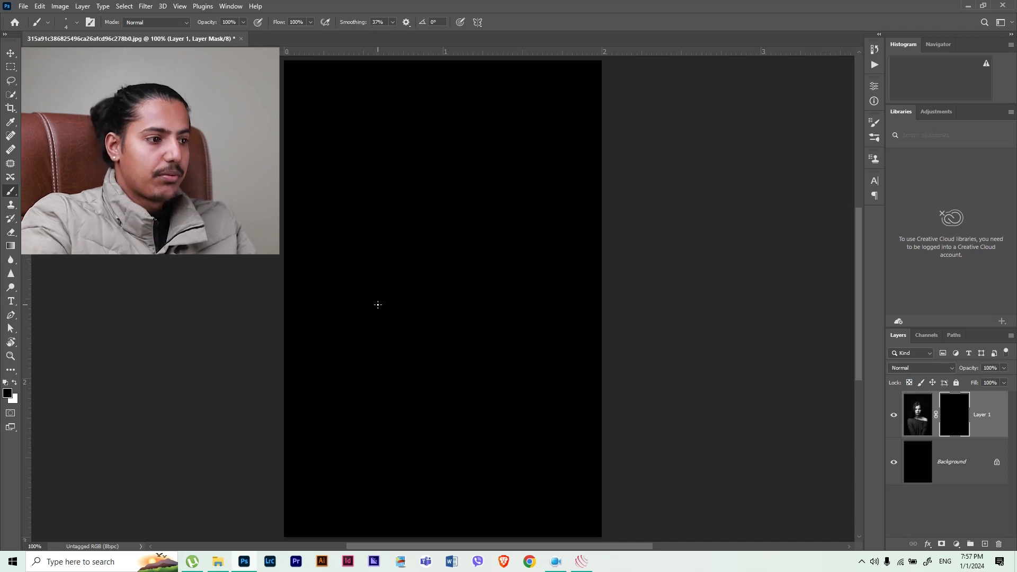
{"action": "key", "text": "x"}
{"action": "key", "text": "ctrl+shift+n"}
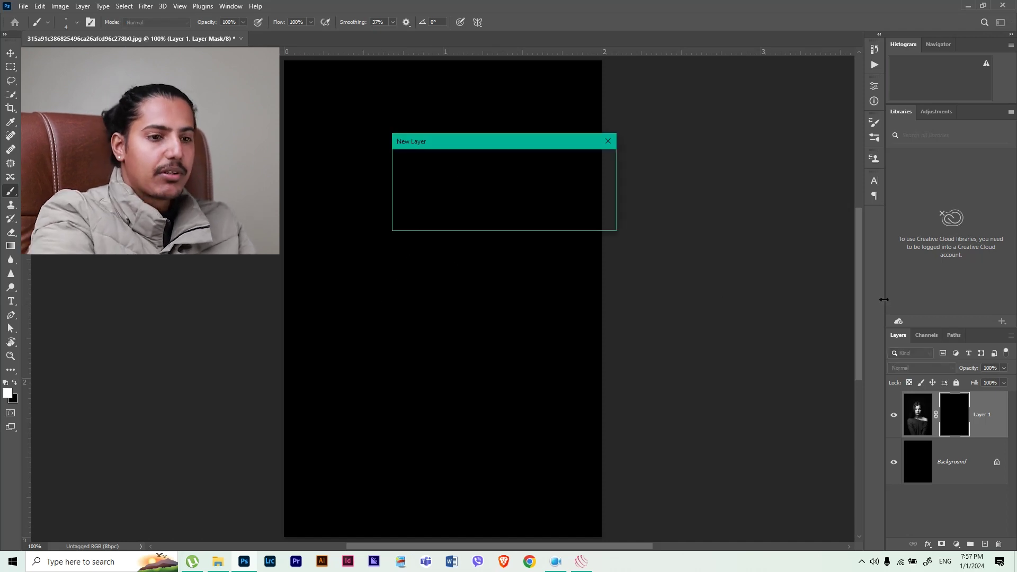
{"action": "key", "text": "Return"}
Paint white test zigzags at 4 px and then 2 px brush sizes.
{"action": "key", "text": "x"}
{"action": "left_click_drag", "start_coordinate": [434, 152], "coordinate": [464, 367]}
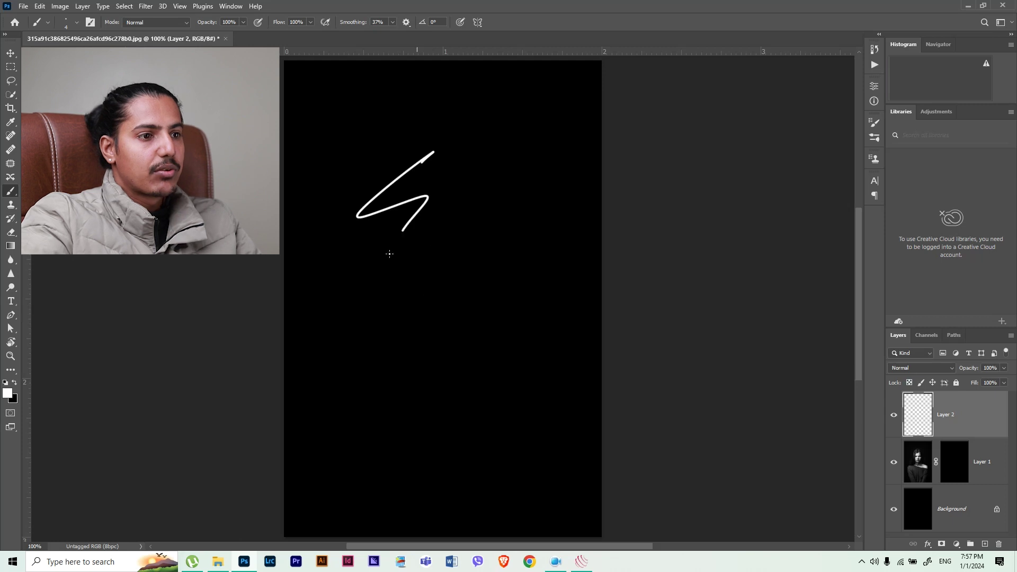
{"action": "right_click", "coordinate": [463, 229]}
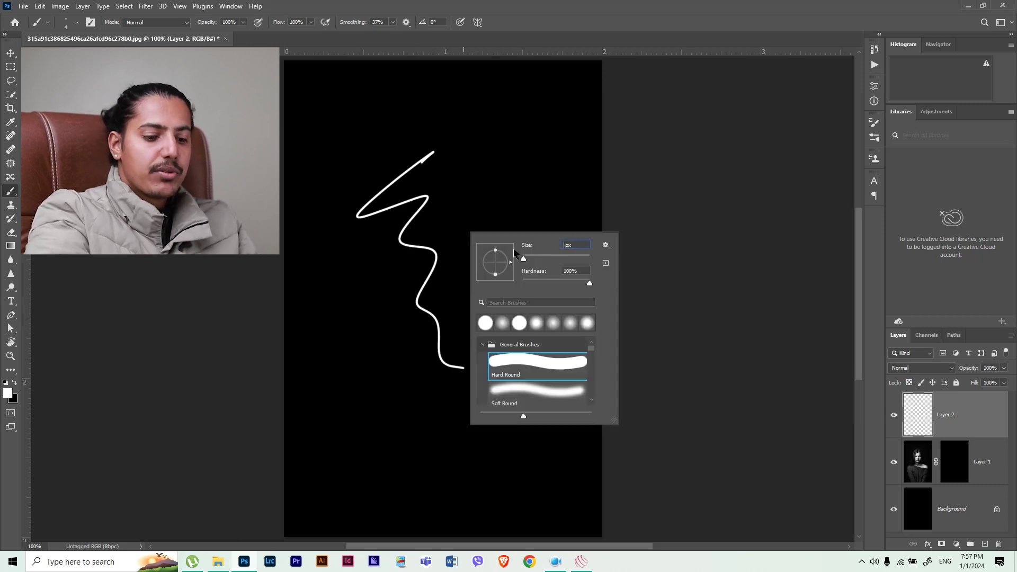
{"action": "type", "text": "2"}
{"action": "key", "text": "Return"}
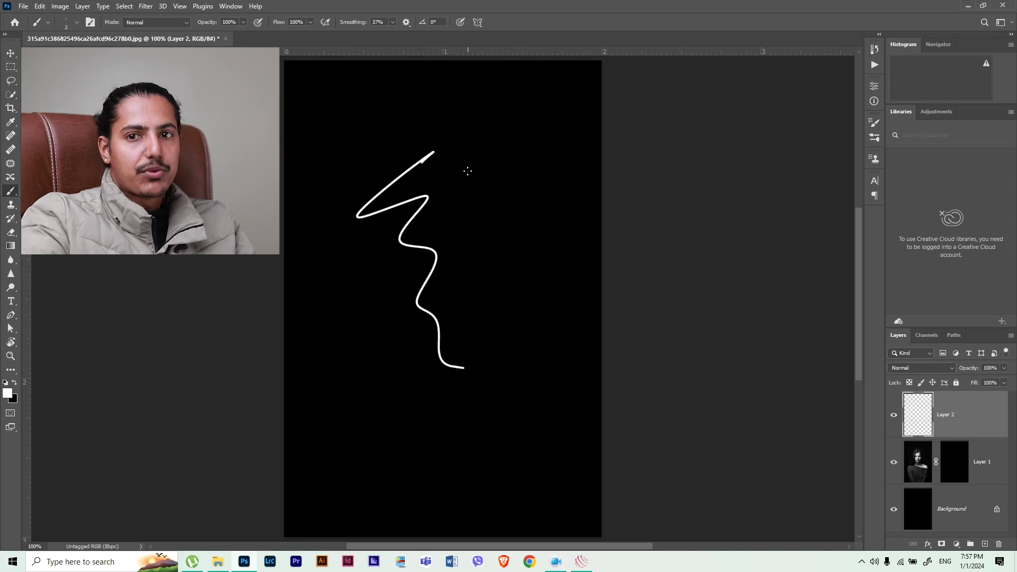
{"action": "left_click_drag", "start_coordinate": [476, 185], "coordinate": [469, 466]}
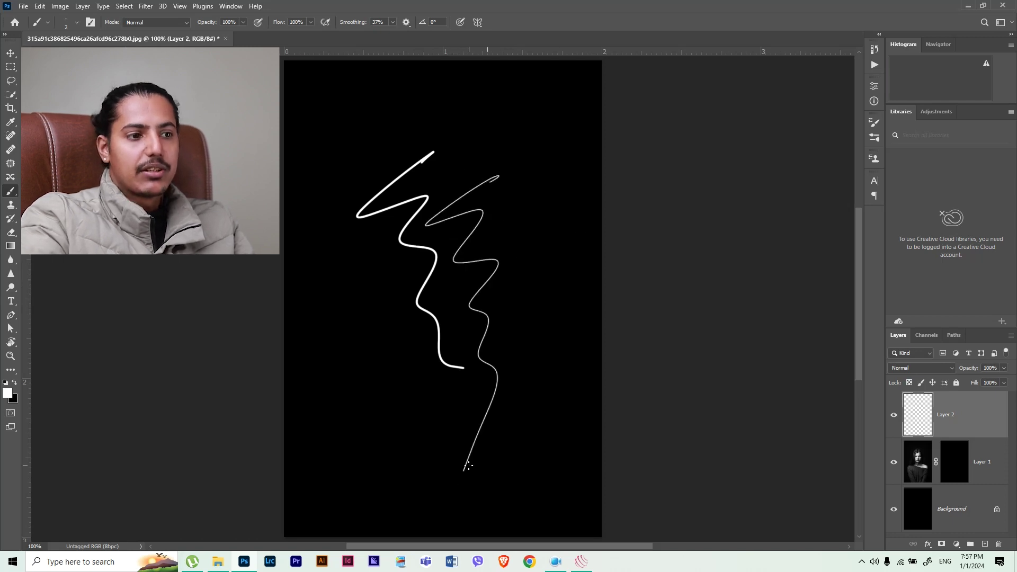
Paint a 1 px hairline test scribble, then delete the test layer.
{"action": "right_click", "coordinate": [517, 301]}
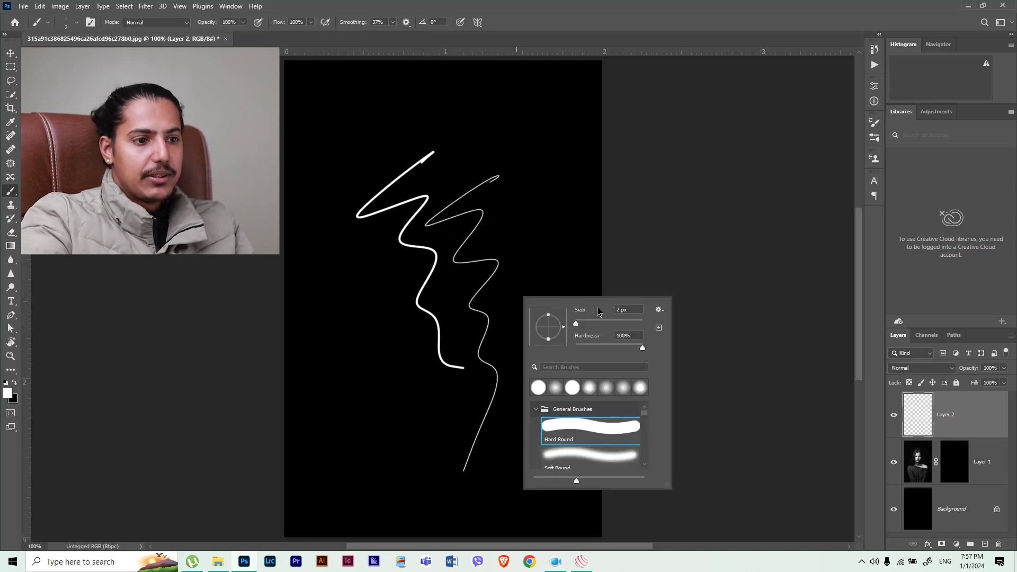
{"action": "key", "text": "Return"}
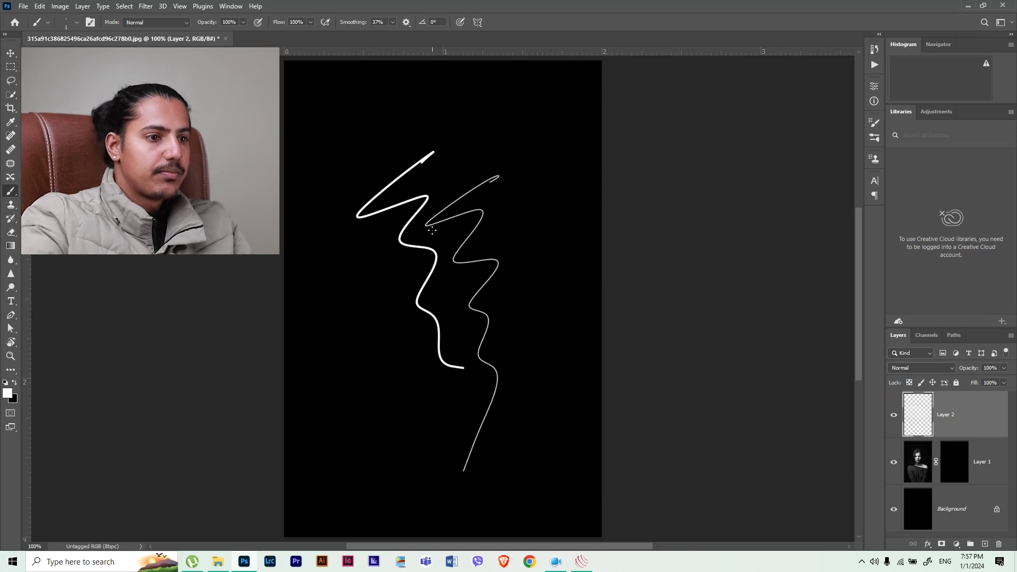
{"action": "left_click_drag", "start_coordinate": [459, 140], "coordinate": [492, 431]}
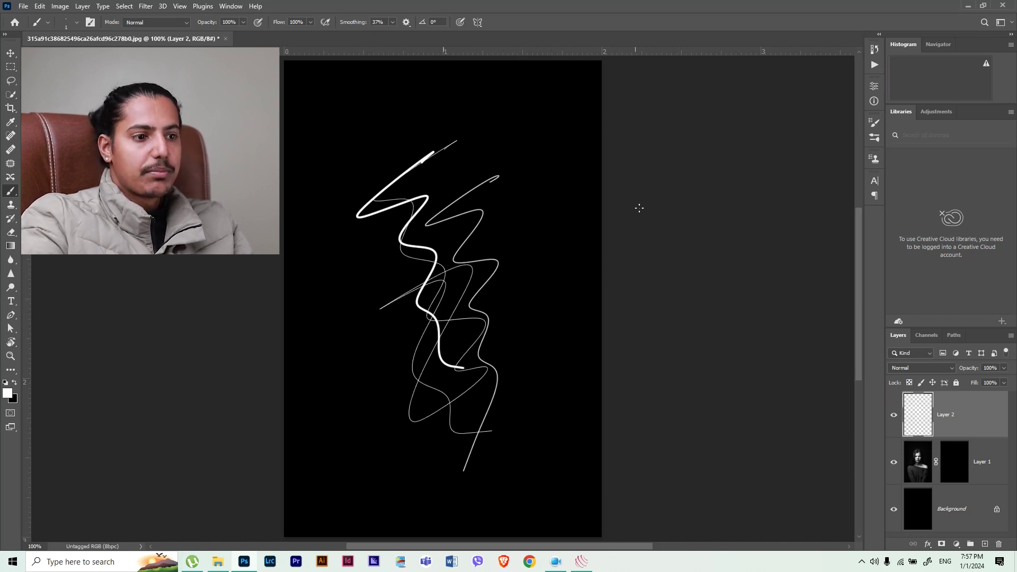
{"action": "key", "text": "Delete"}
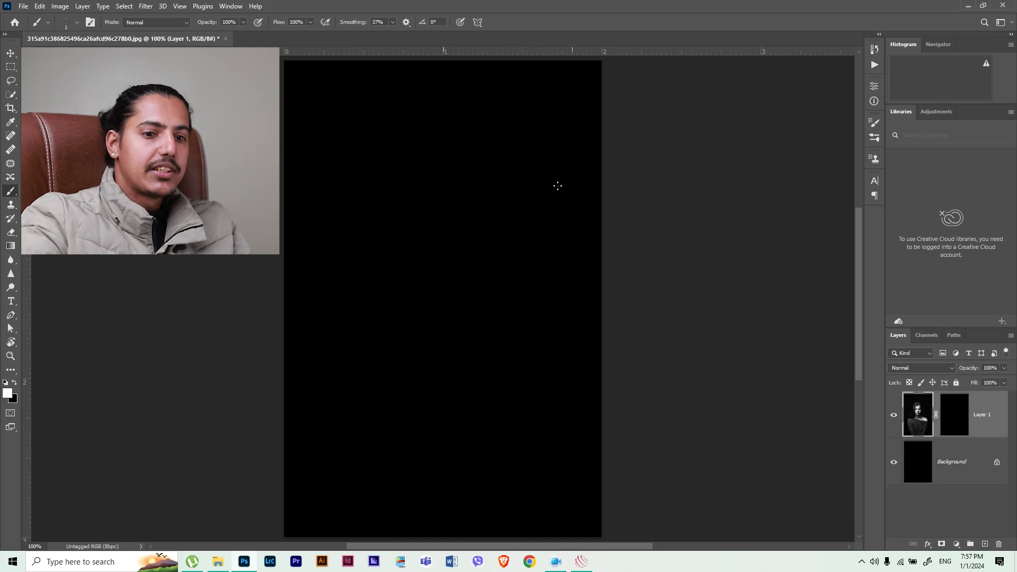
Preview Layer 1's mask as white, refill it black, and make white the foreground.
{"action": "left_click", "coordinate": [964, 424]}
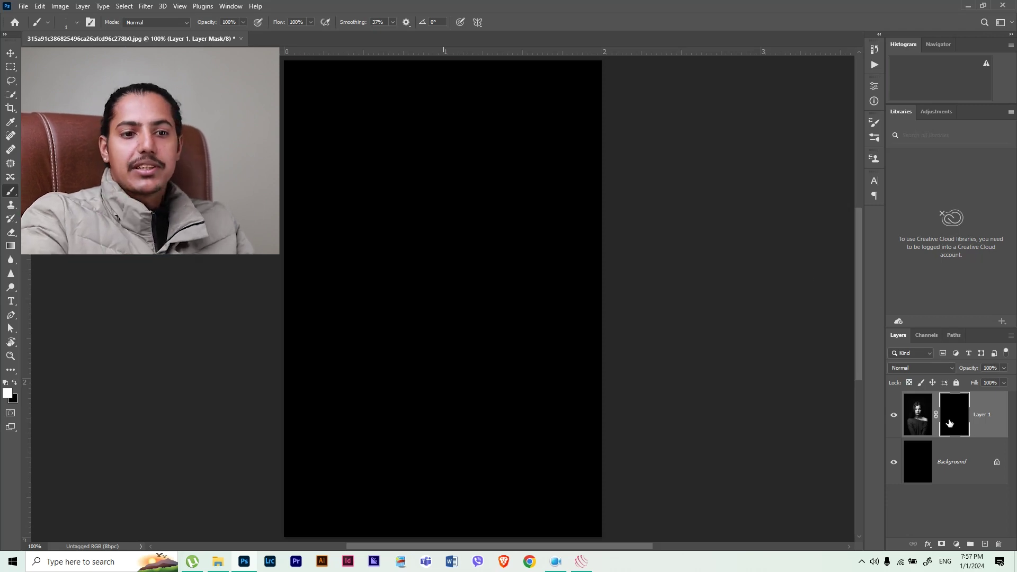
{"action": "key", "text": "ctrl+i"}
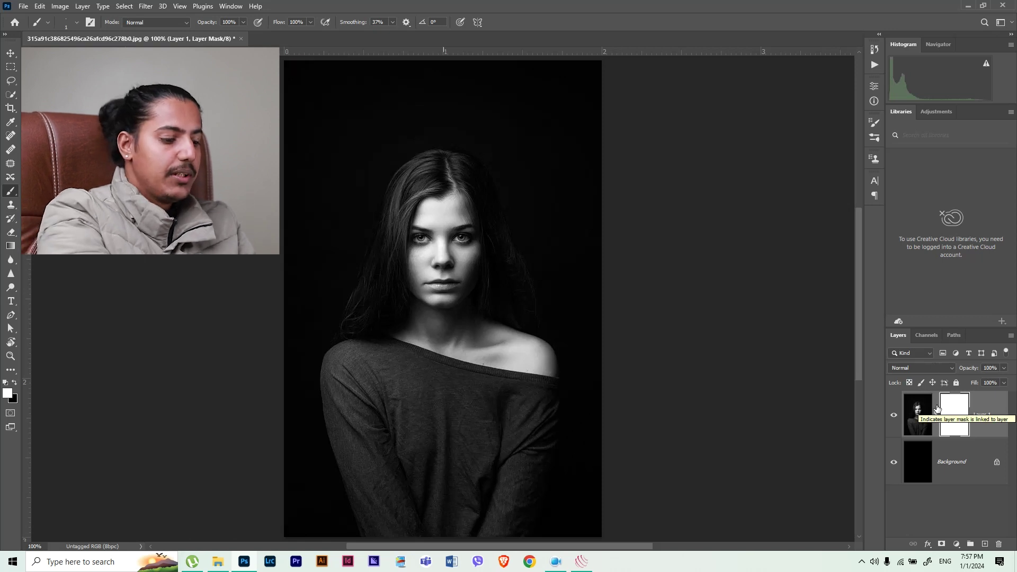
{"action": "key", "text": "x"}
{"action": "key", "text": "alt+BackSpace"}
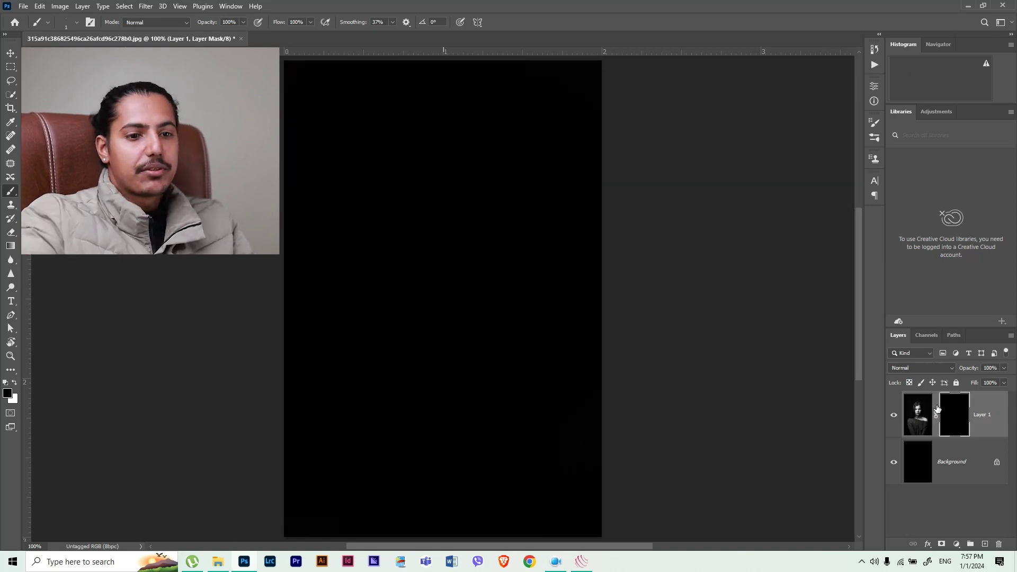
{"action": "key", "text": "x"}
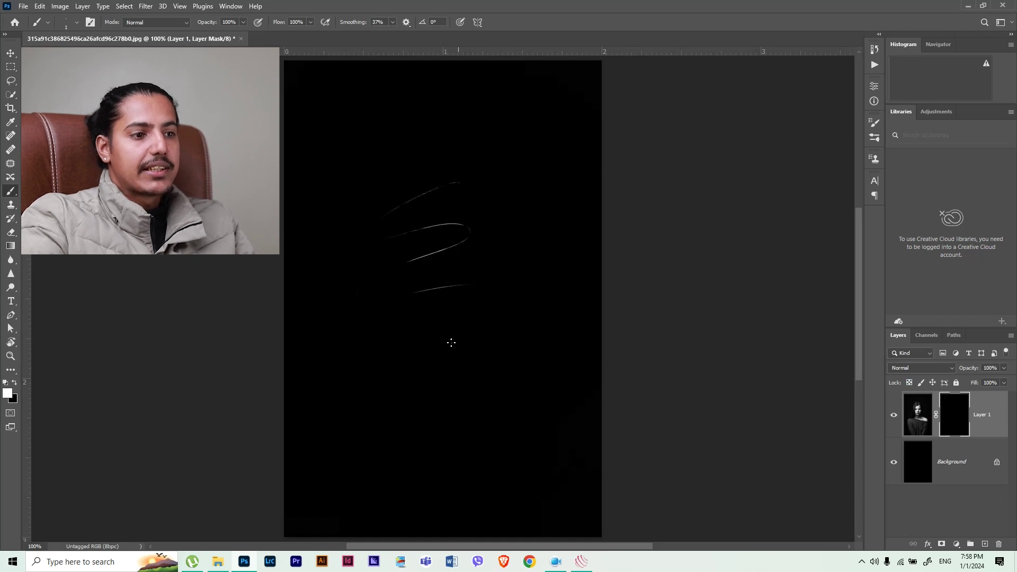
Scribble white 1 px lines to reveal the portrait's centre and top of the head.
{"action": "mouse_move", "coordinate": [473, 246]}
{"action": "left_mouse_down"}
{"action": "mouse_move", "coordinate": [426, 249]}
{"action": "mouse_move", "coordinate": [443, 244]}
{"action": "left_mouse_up"}
{"action": "mouse_move", "coordinate": [372, 192]}
{"action": "left_mouse_down"}
{"action": "mouse_move", "coordinate": [435, 239]}
{"action": "mouse_move", "coordinate": [425, 320]}
{"action": "mouse_move", "coordinate": [427, 261]}
{"action": "left_mouse_up"}
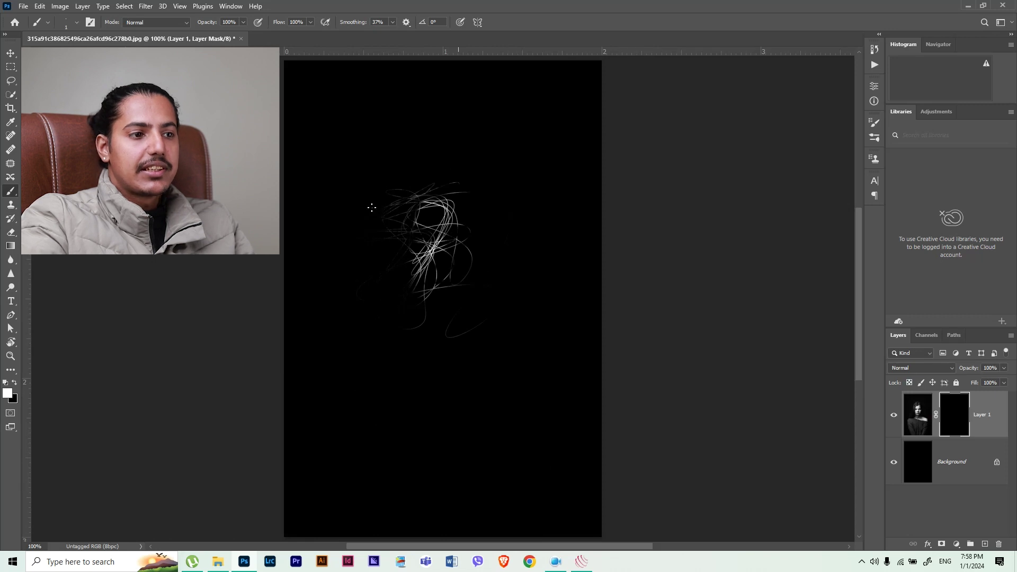
{"action": "mouse_move", "coordinate": [396, 219]}
{"action": "left_mouse_down"}
{"action": "mouse_move", "coordinate": [440, 223]}
{"action": "mouse_move", "coordinate": [391, 204]}
{"action": "left_mouse_up"}
{"action": "mouse_move", "coordinate": [437, 276]}
{"action": "left_mouse_down"}
{"action": "mouse_move", "coordinate": [497, 291]}
{"action": "mouse_move", "coordinate": [431, 295]}
{"action": "mouse_move", "coordinate": [454, 302]}
{"action": "left_mouse_up"}
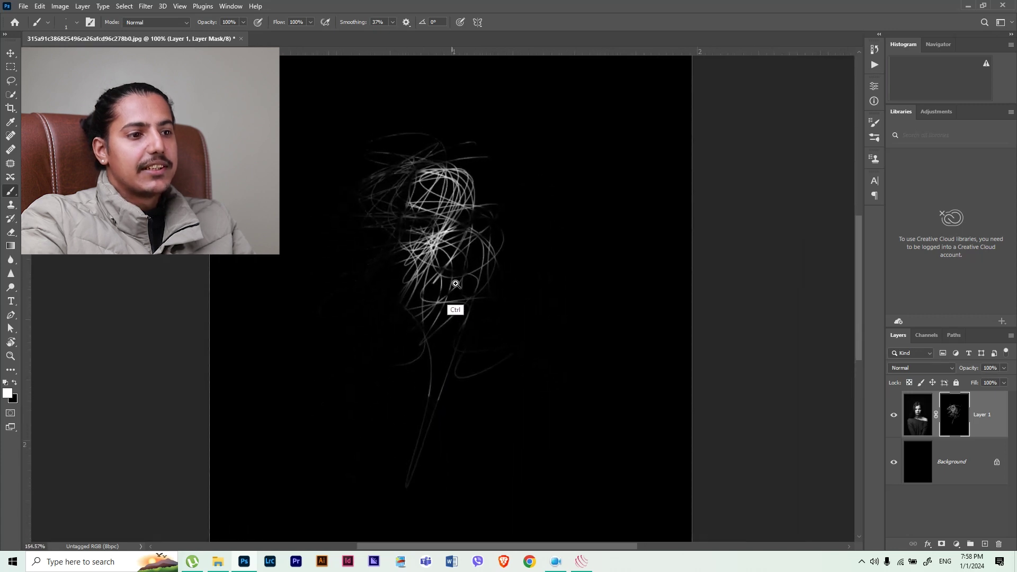
Scribble more white lines over the face, hair and shoulders to brighten them.
{"action": "mouse_move", "coordinate": [467, 154]}
{"action": "left_mouse_down"}
{"action": "mouse_move", "coordinate": [411, 212]}
{"action": "mouse_move", "coordinate": [397, 344]}
{"action": "mouse_move", "coordinate": [440, 369]}
{"action": "mouse_move", "coordinate": [371, 132]}
{"action": "left_mouse_up"}
{"action": "mouse_move", "coordinate": [477, 402]}
{"action": "left_mouse_down"}
{"action": "mouse_move", "coordinate": [392, 281]}
{"action": "mouse_move", "coordinate": [455, 265]}
{"action": "mouse_move", "coordinate": [459, 149]}
{"action": "mouse_move", "coordinate": [275, 493]}
{"action": "mouse_move", "coordinate": [317, 450]}
{"action": "mouse_move", "coordinate": [530, 439]}
{"action": "left_mouse_up"}
{"action": "scroll", "coordinate": [462, 444], "scroll_direction": "down", "scroll_amount": 5}
{"action": "scroll", "coordinate": [413, 455], "scroll_direction": "up", "scroll_amount": 5}
{"action": "mouse_move", "coordinate": [530, 371]}
{"action": "left_mouse_down"}
{"action": "mouse_move", "coordinate": [450, 360]}
{"action": "mouse_move", "coordinate": [376, 405]}
{"action": "mouse_move", "coordinate": [244, 403]}
{"action": "mouse_move", "coordinate": [328, 455]}
{"action": "mouse_move", "coordinate": [371, 222]}
{"action": "mouse_move", "coordinate": [358, 171]}
{"action": "left_mouse_up"}
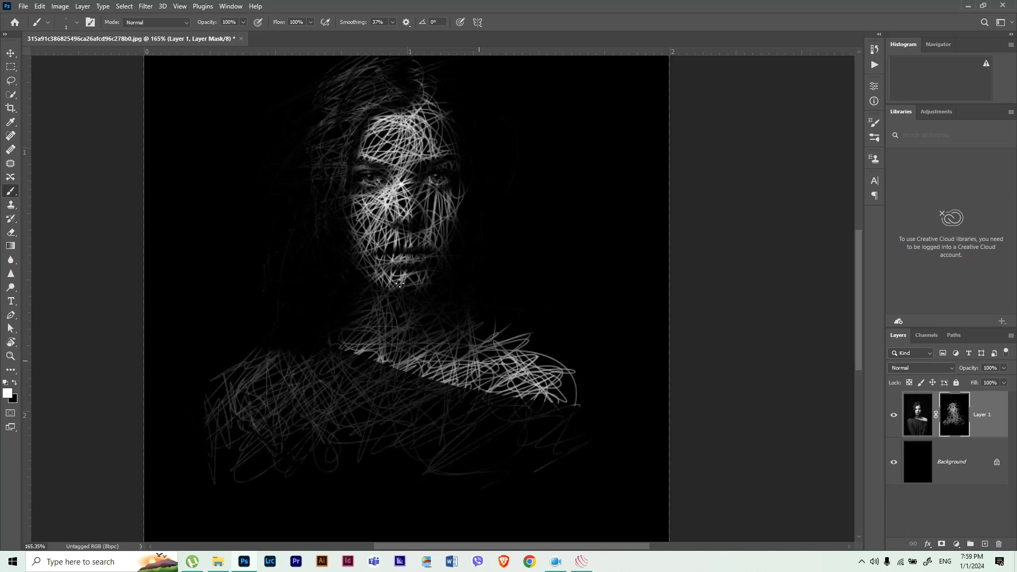
{"action": "scroll", "coordinate": [399, 282], "scroll_direction": "down", "scroll_amount": 3}
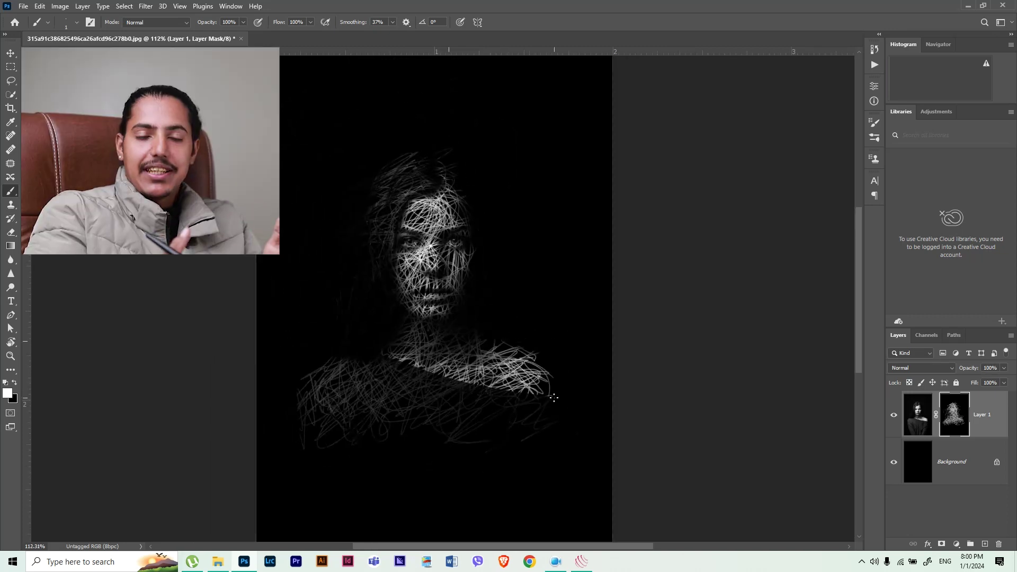